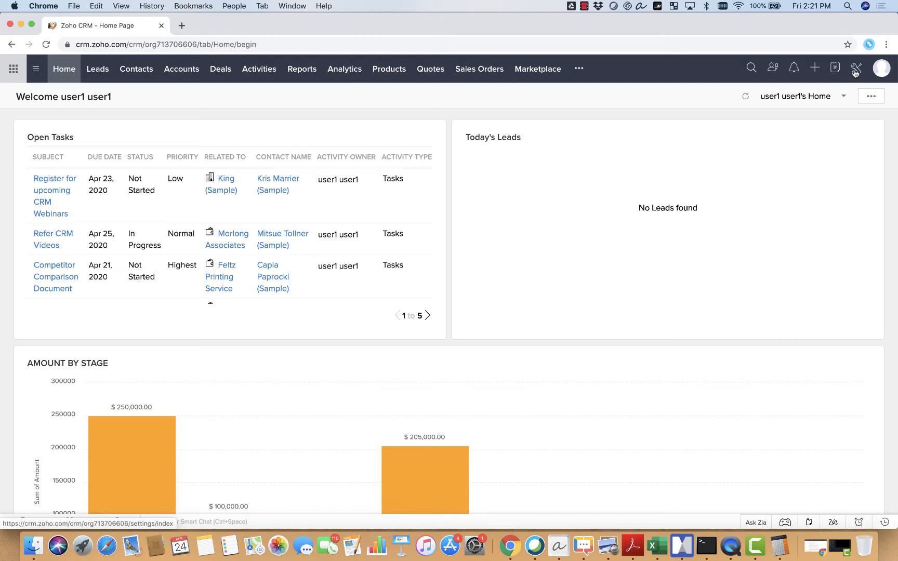
Step: Create a new workflow rule named "Follow Up After Quote" for the Deals module
click(857, 74)
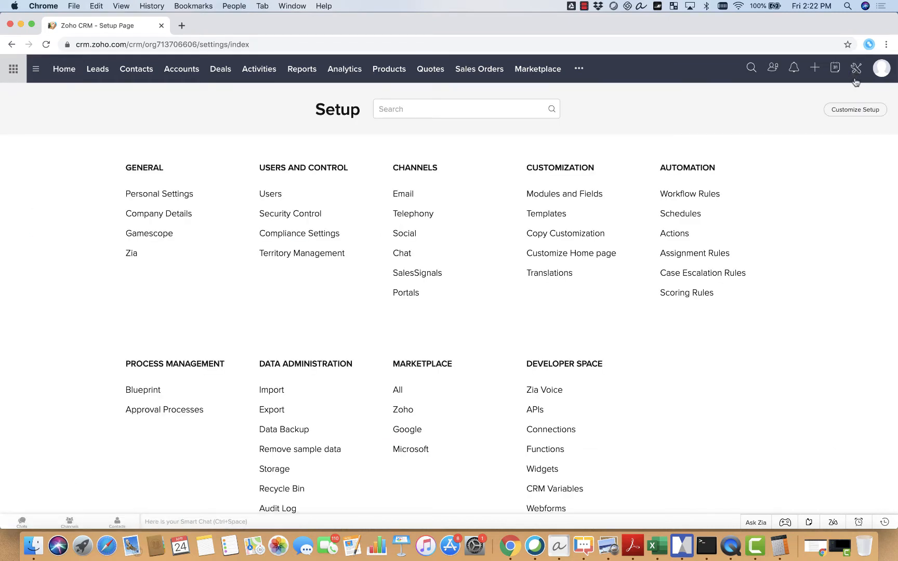
click(699, 196)
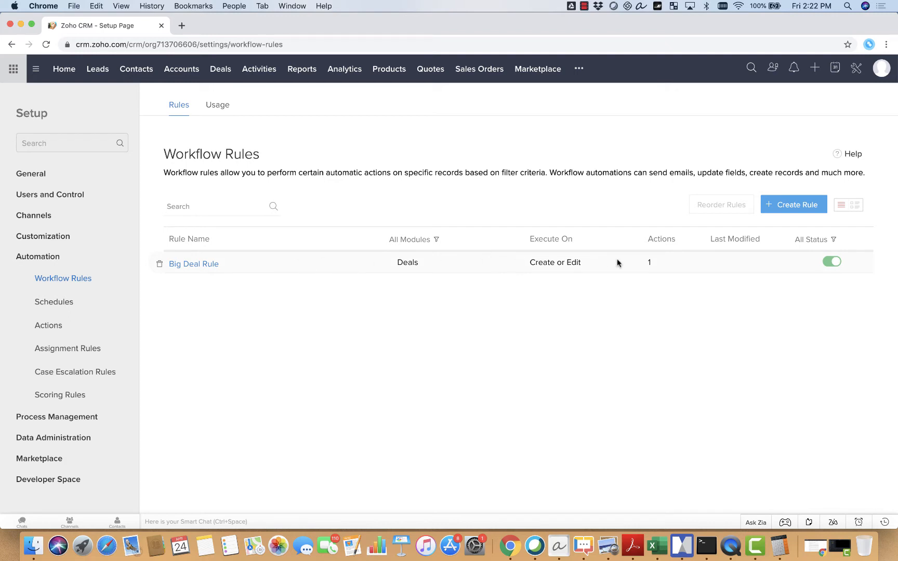
click(804, 208)
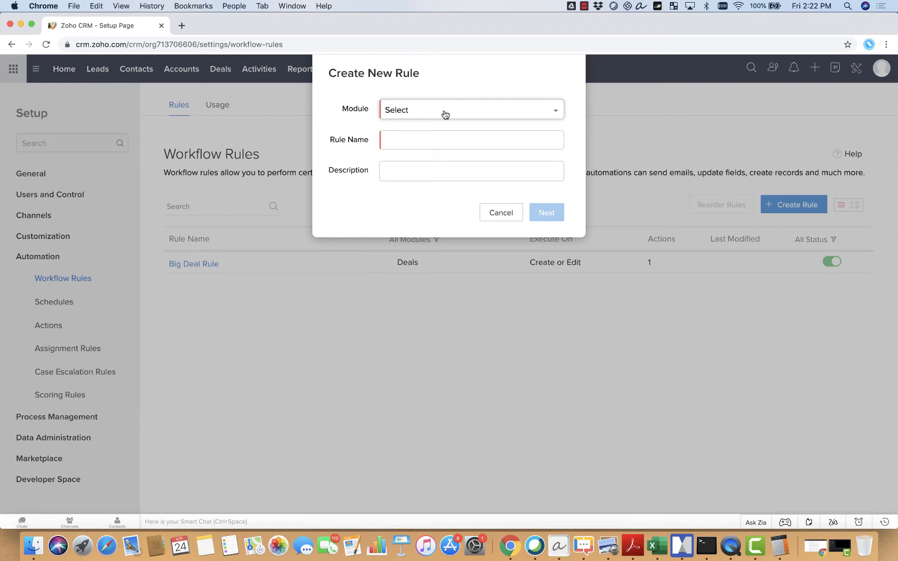
click(445, 114)
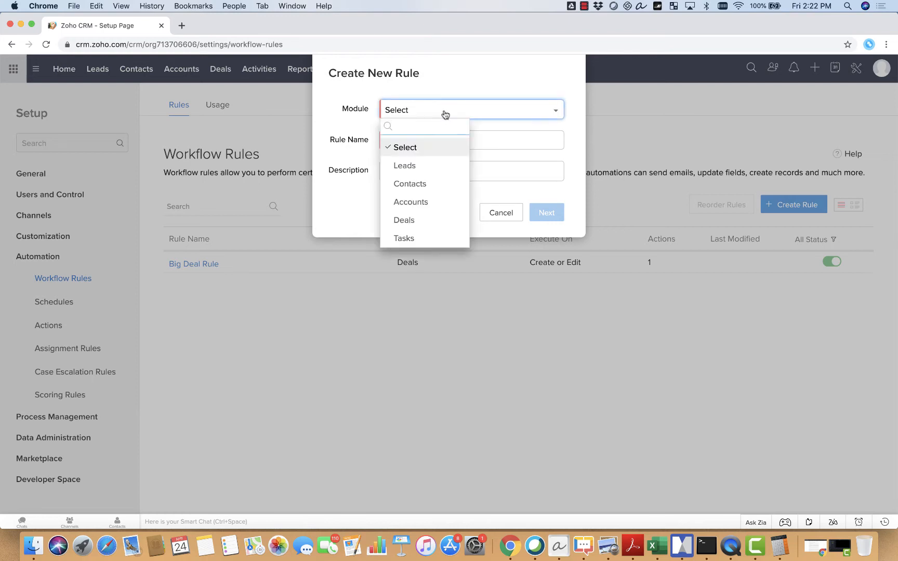
click(442, 224)
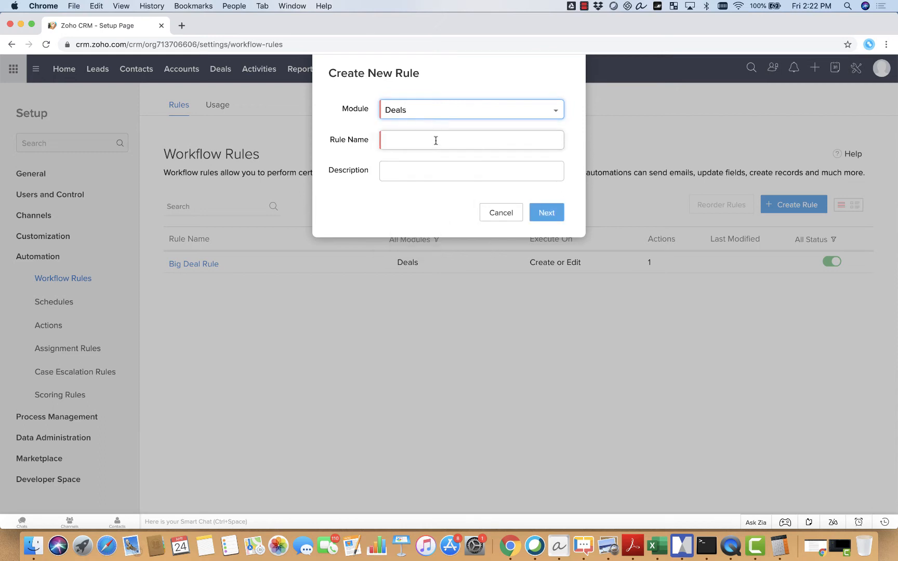
click(435, 137)
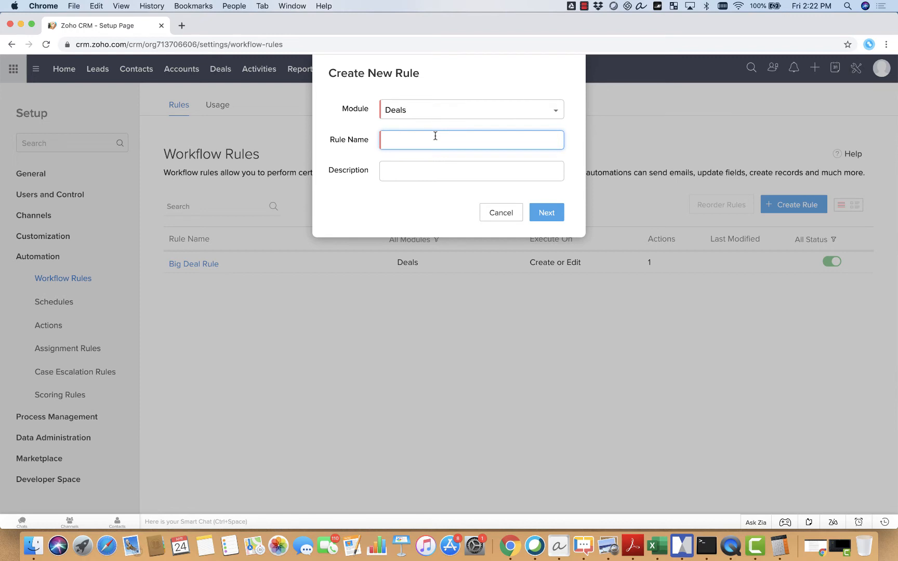
text(Follow Up After Quote)
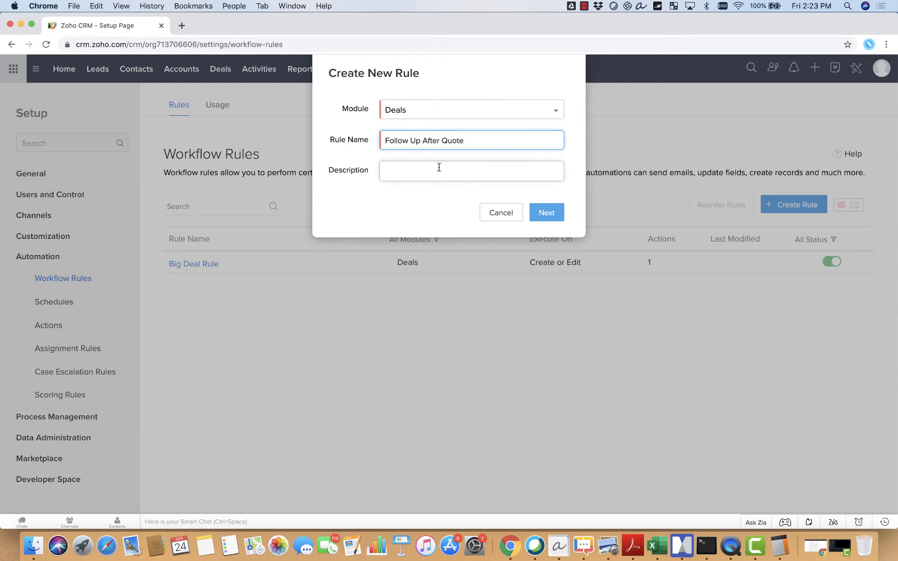
click(546, 212)
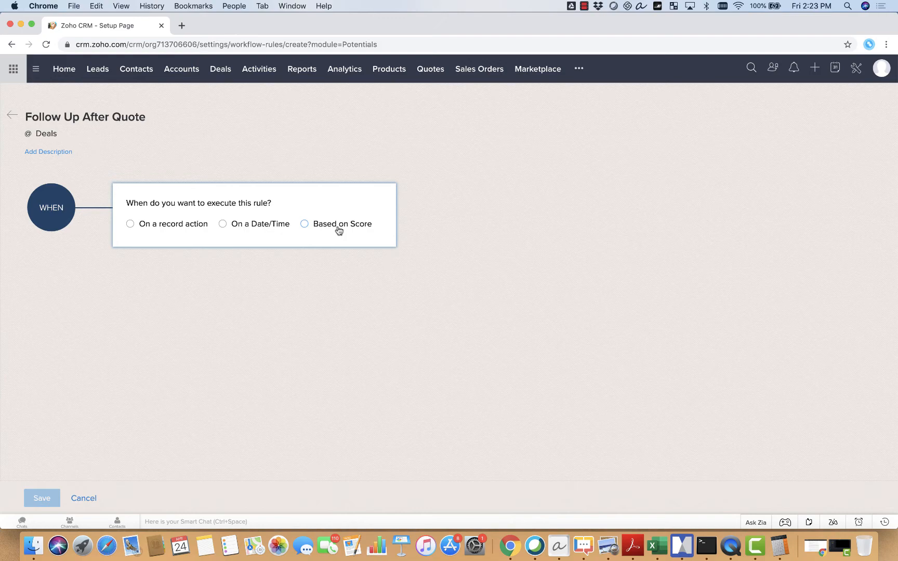
Step: Trigger the rule on a record action when the Stage field is updated, repeating whenever a deal is edited
click(174, 229)
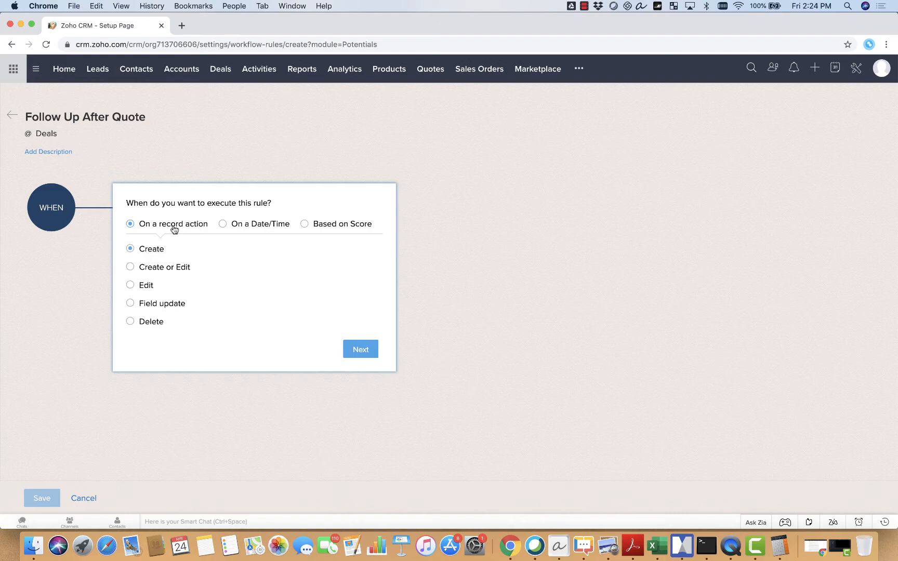
click(165, 307)
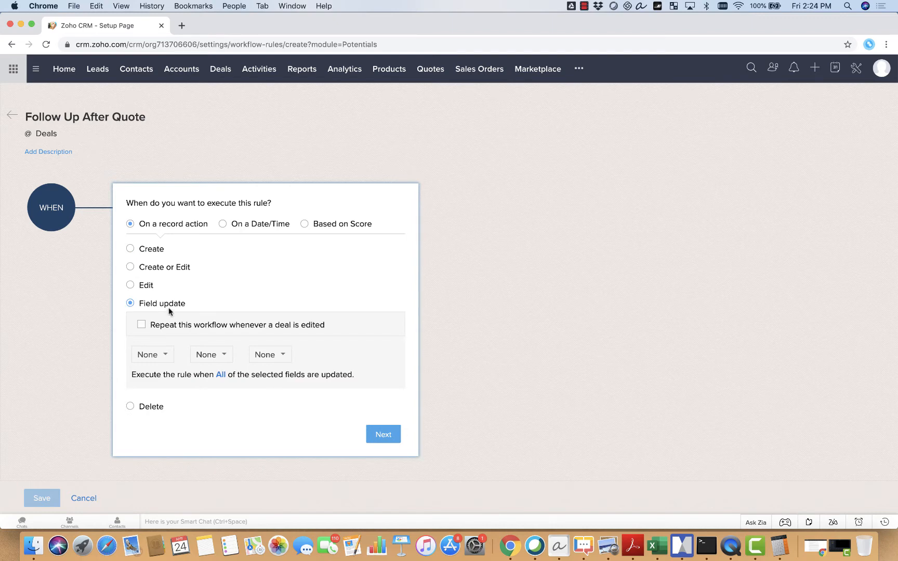
click(141, 326)
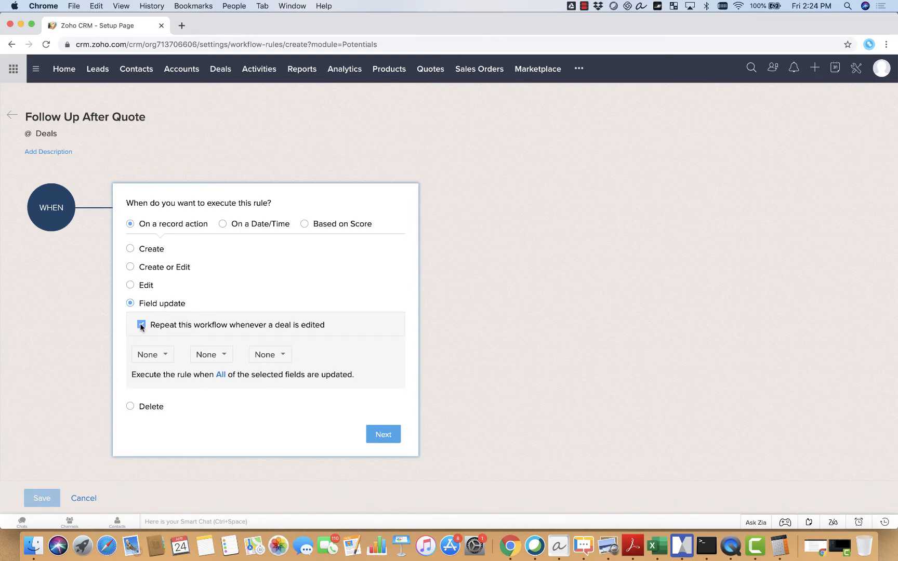
click(155, 358)
text(sta)
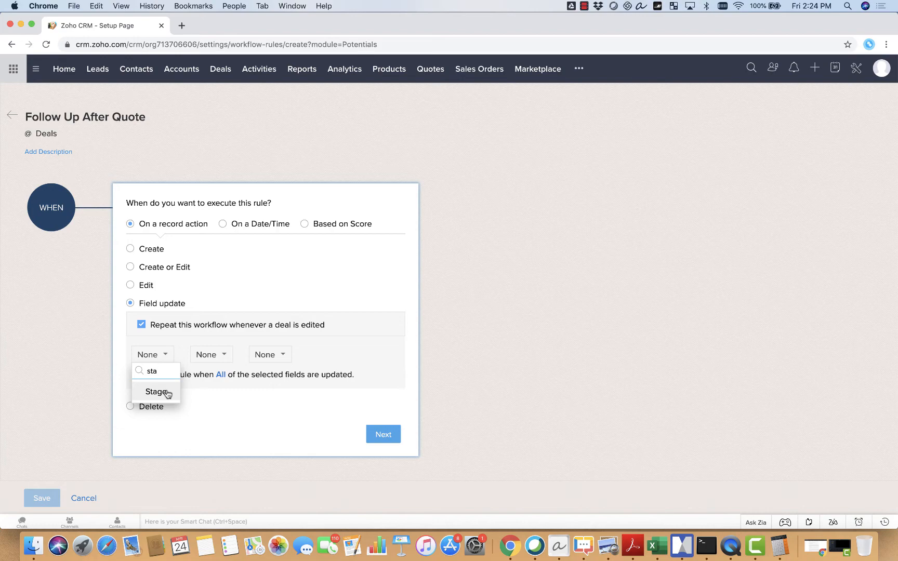
click(166, 394)
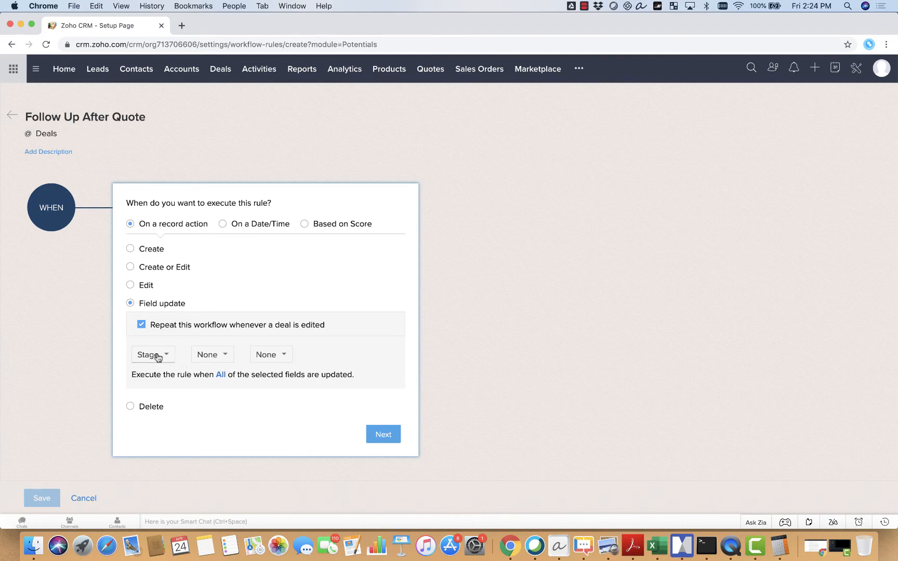
click(379, 435)
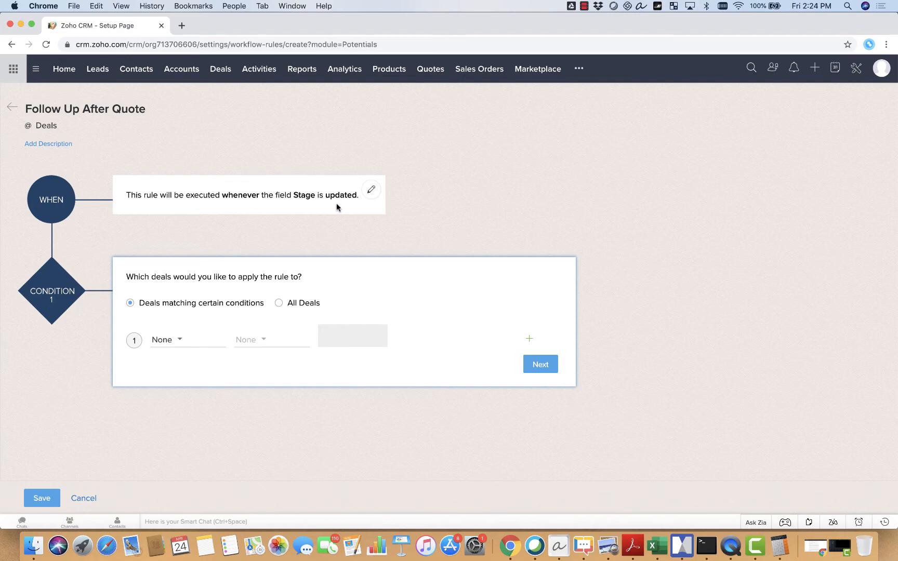
Step: Limit the rule to deals matching the condition Stage is Proposal/Price Quote
click(177, 341)
text(Stag)
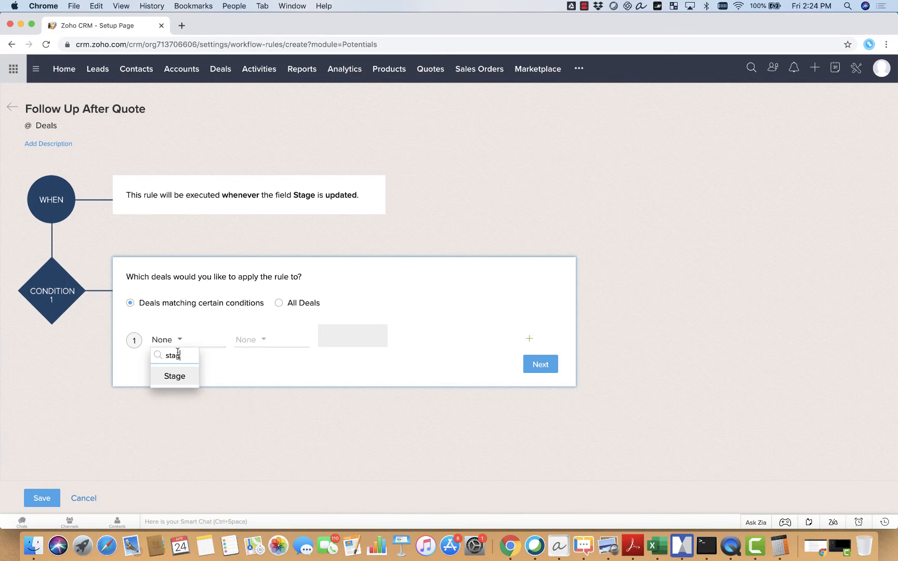
click(178, 381)
click(246, 340)
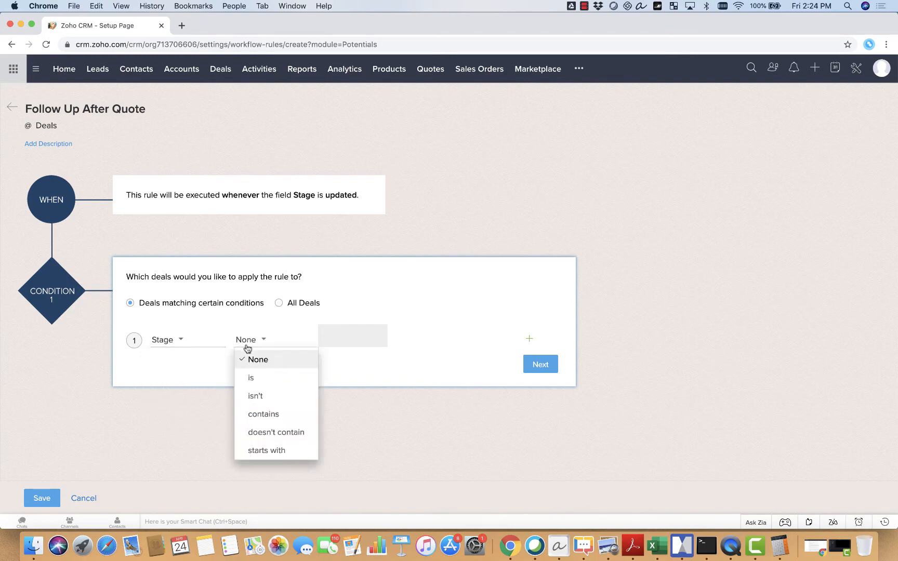
click(259, 377)
click(328, 340)
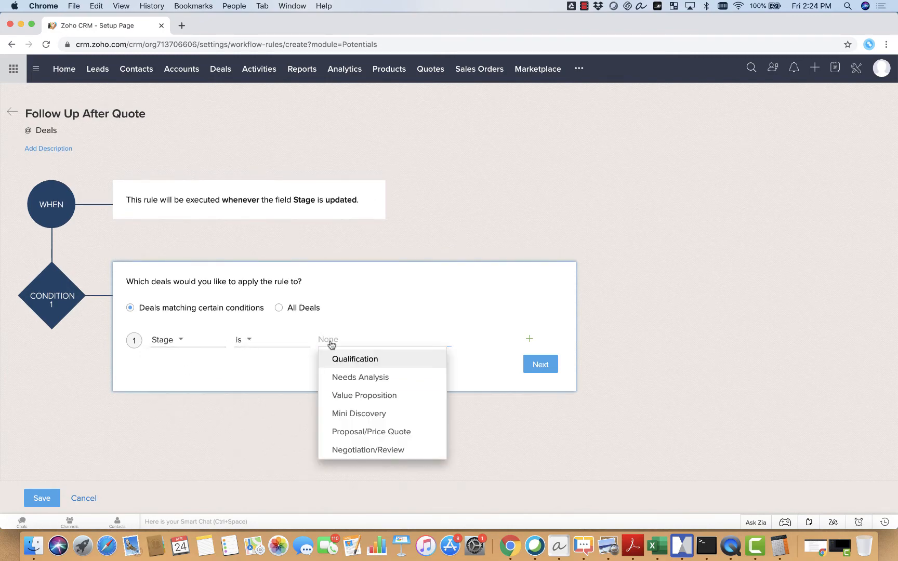
click(387, 433)
click(467, 416)
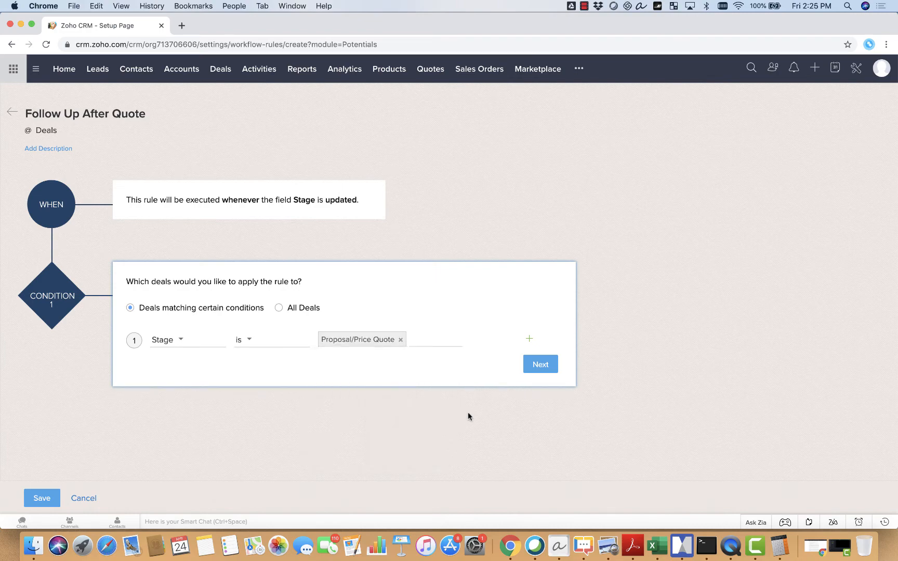
click(540, 368)
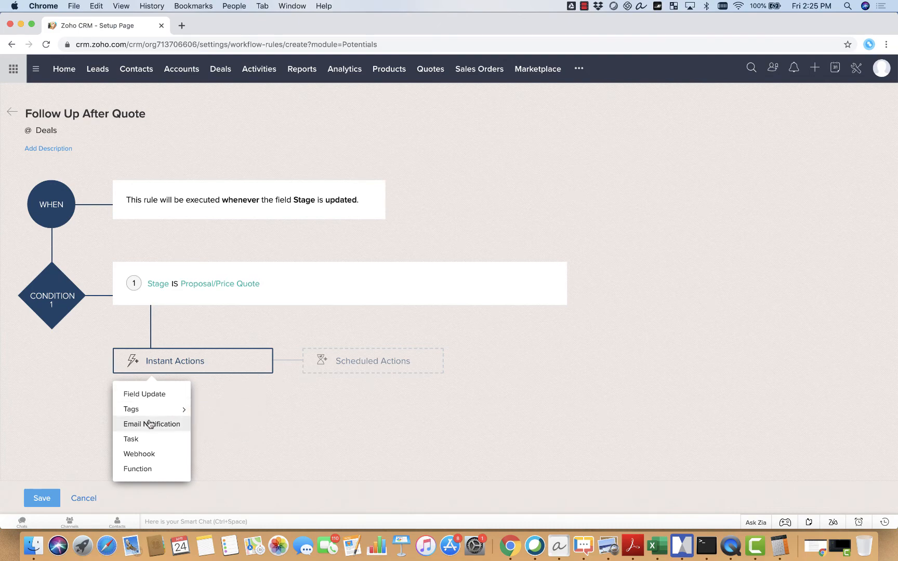
Step: Add an instant task action with the subject "Follow Up" followed by the Contacts First Name merge field
mouse_move(166, 410)
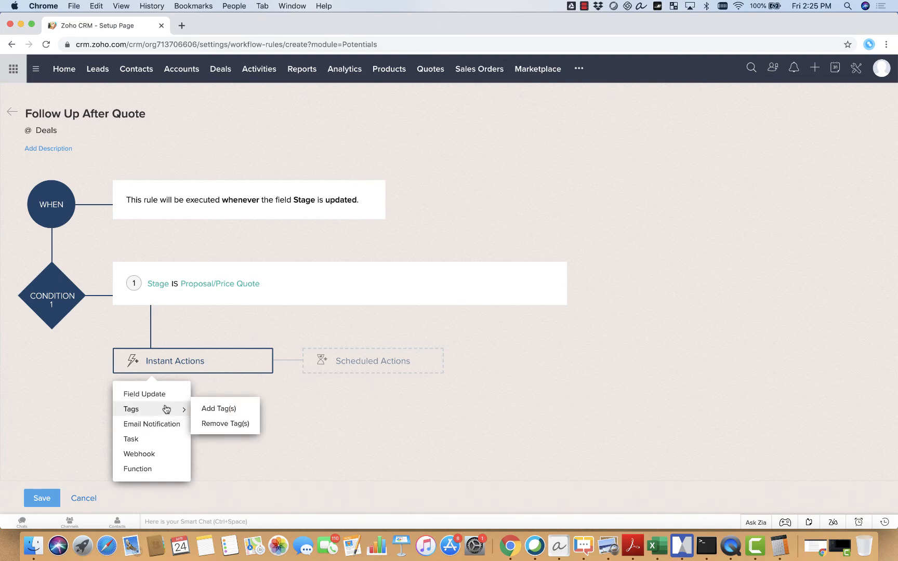
click(149, 441)
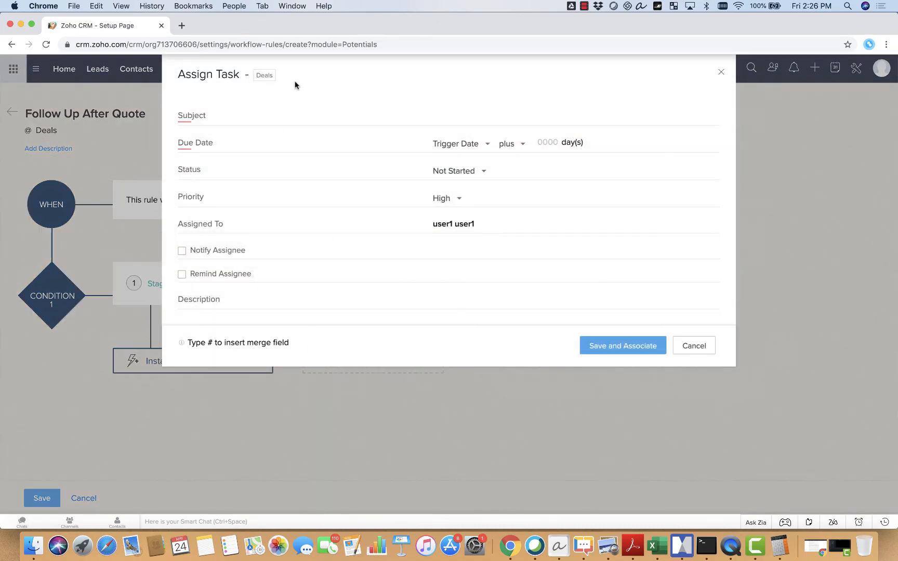
click(453, 116)
click(453, 116)
text(Follow Up)
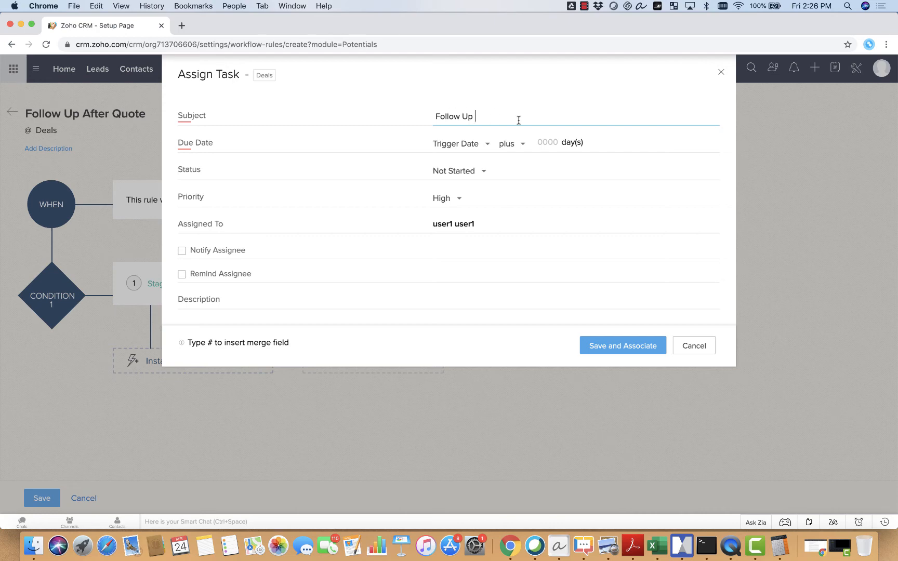
text(#)
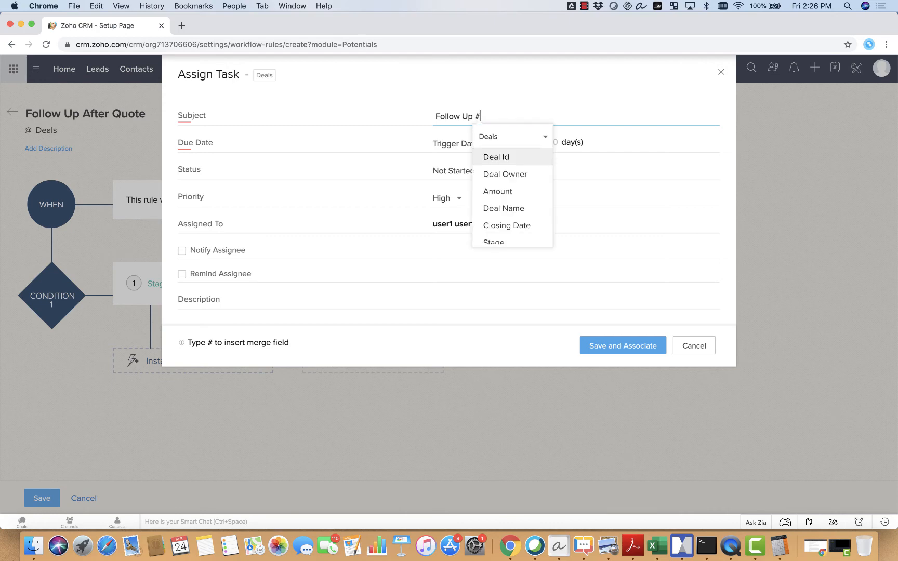
click(522, 139)
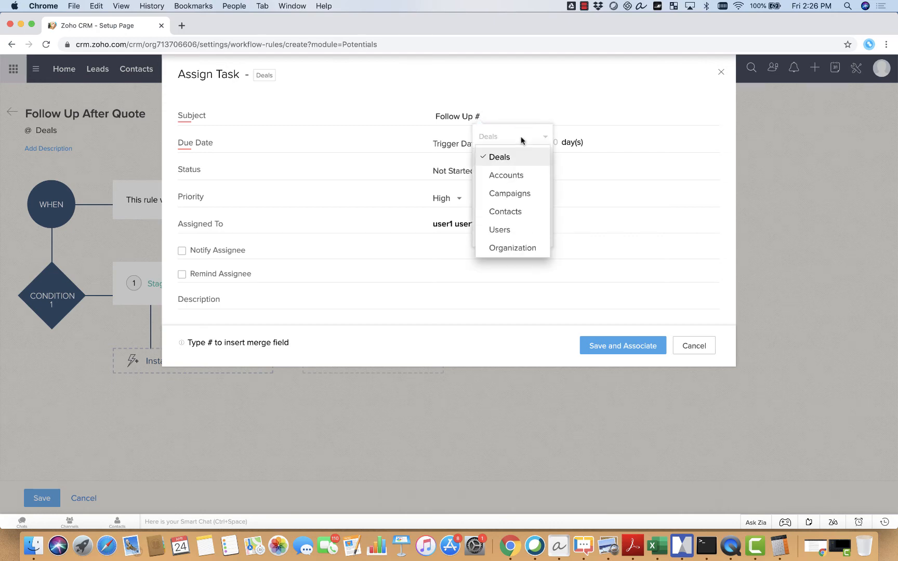
click(526, 211)
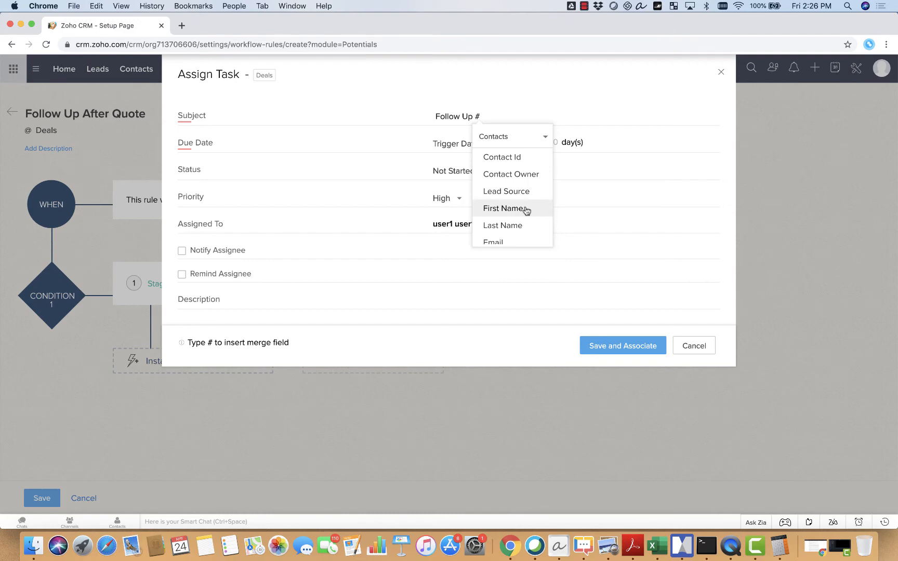
click(526, 209)
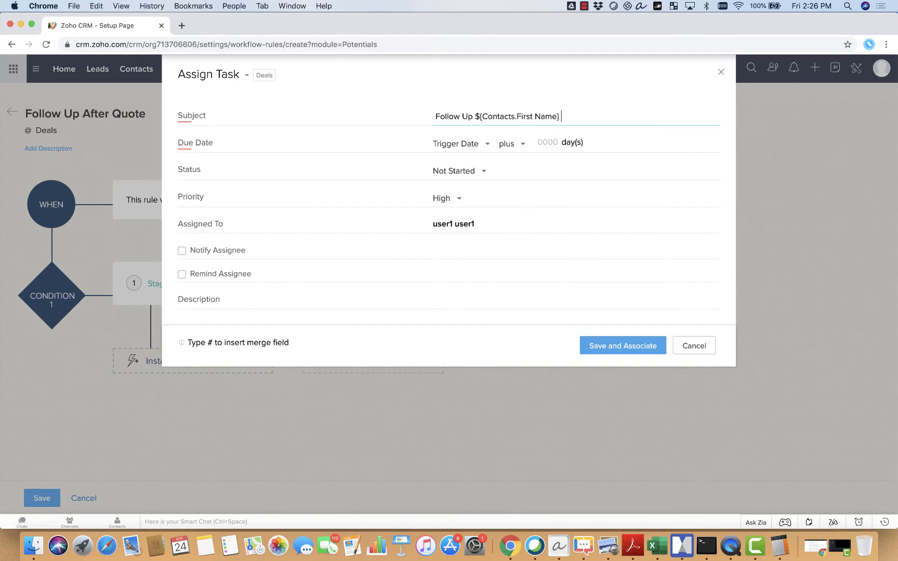
Step: Append the Contacts Last Name merge field to the task subject and insert "with" after "Follow Up"
text(#)
click(583, 136)
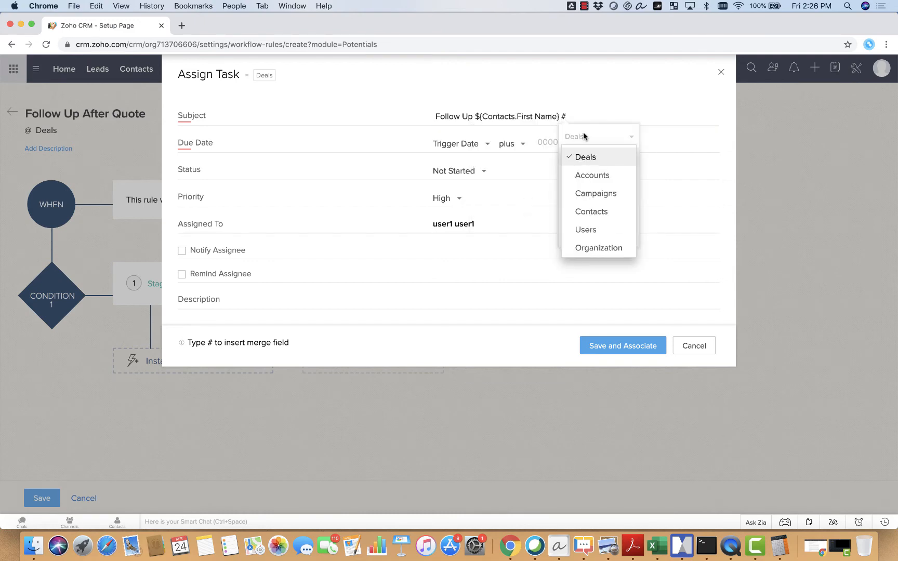
click(595, 211)
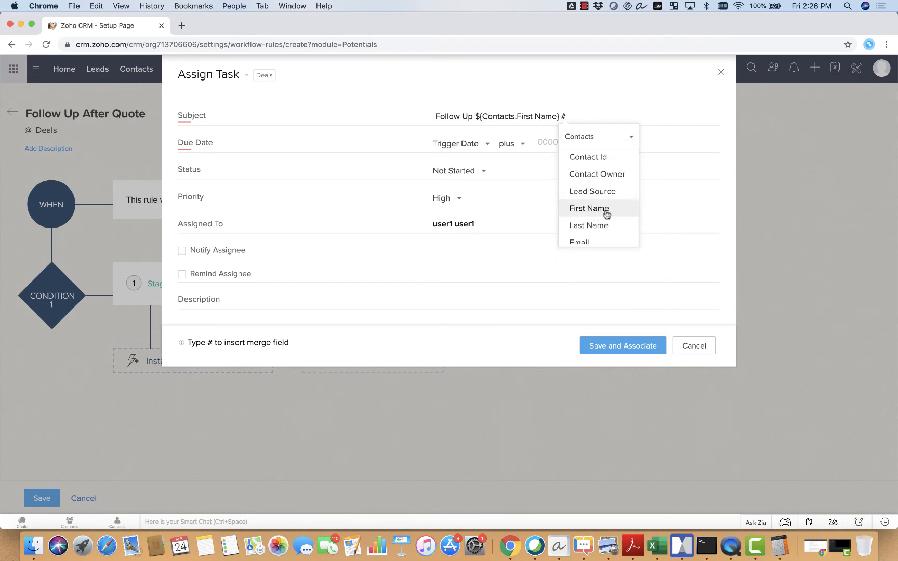
click(603, 225)
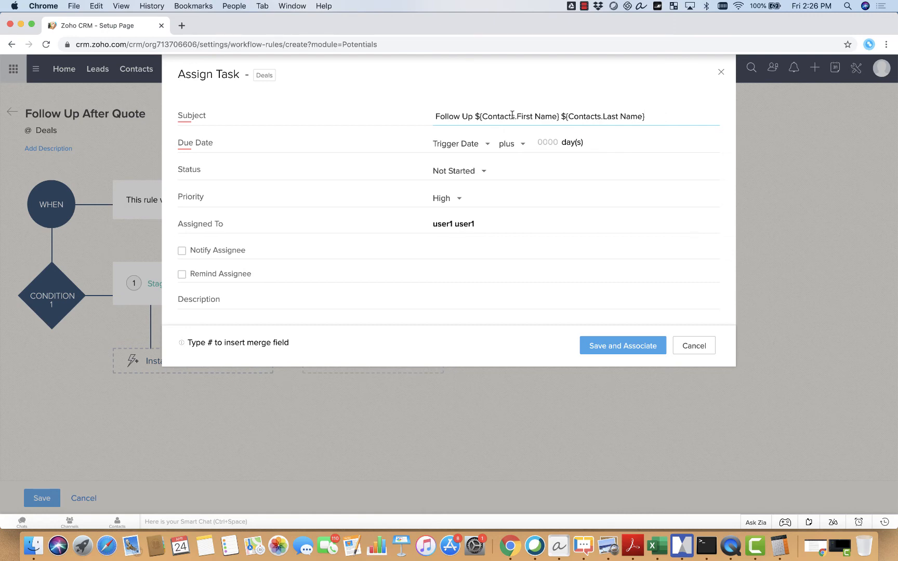
click(473, 118)
text(with)
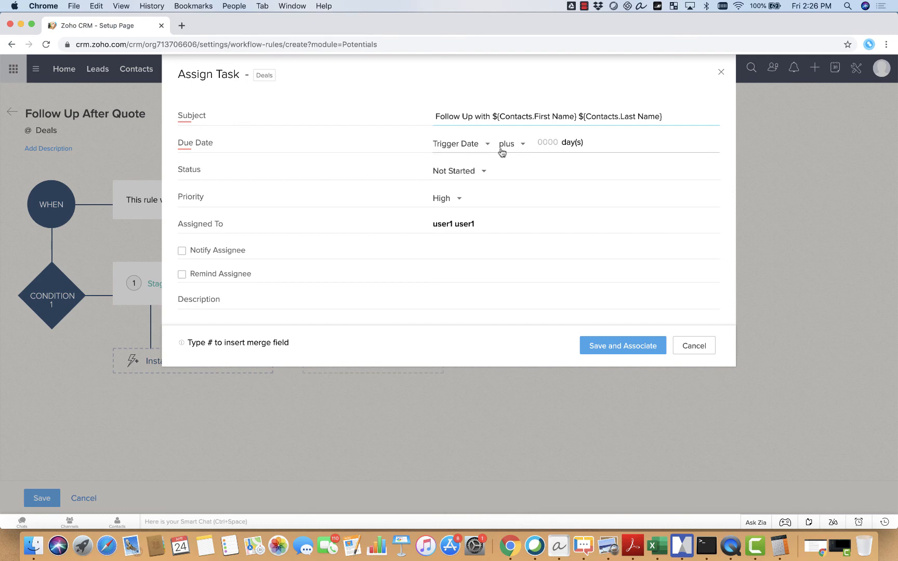
Step: Set the task due at Trigger Date plus 7 days with High priority, and save the task and the rule
click(542, 143)
text(7)
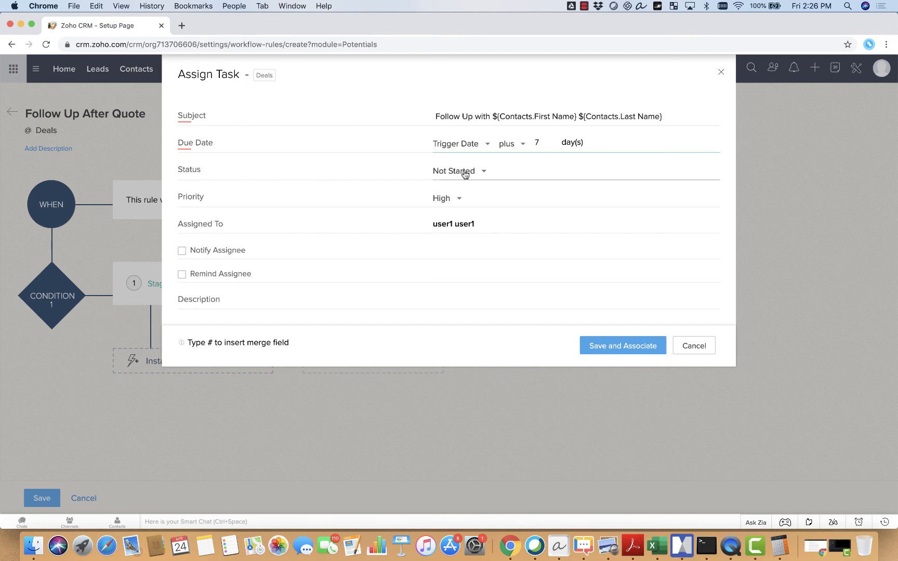
click(445, 198)
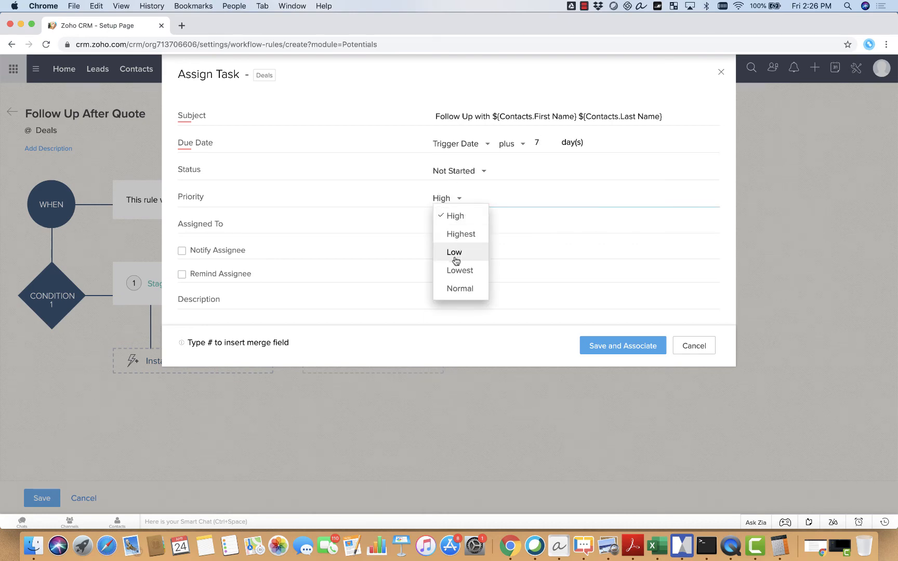
click(450, 217)
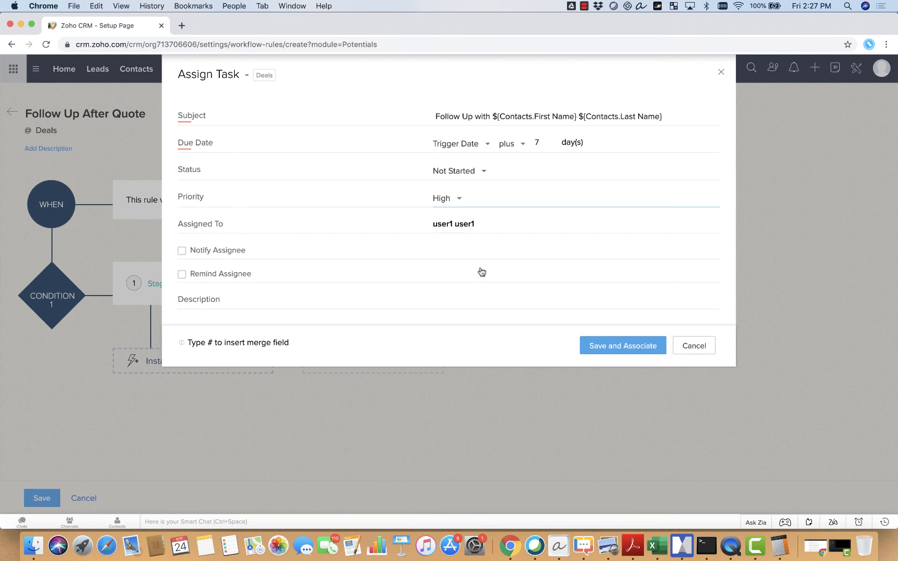
click(604, 345)
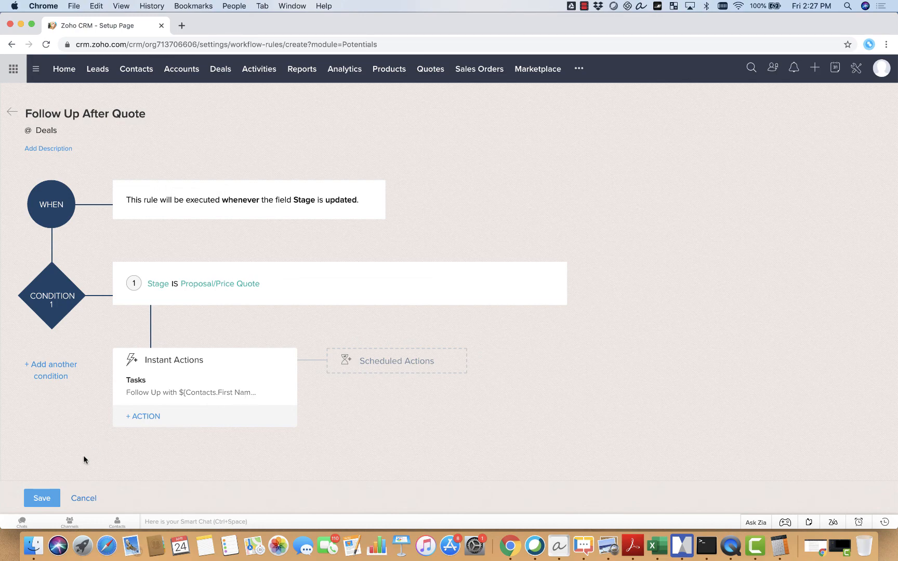
click(48, 499)
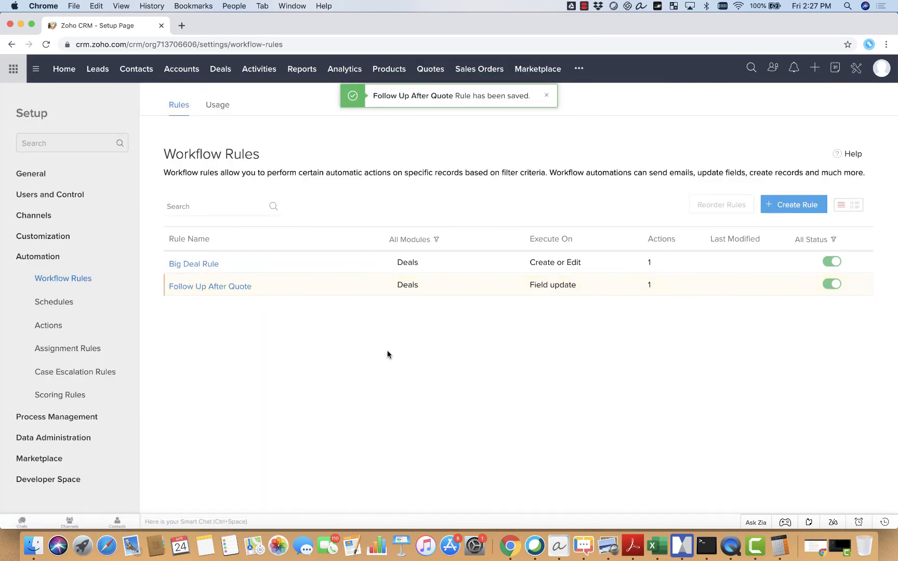
Step: Open the King deal from the first sample contact's record and change its stage to Proposal/Price Quote
click(136, 69)
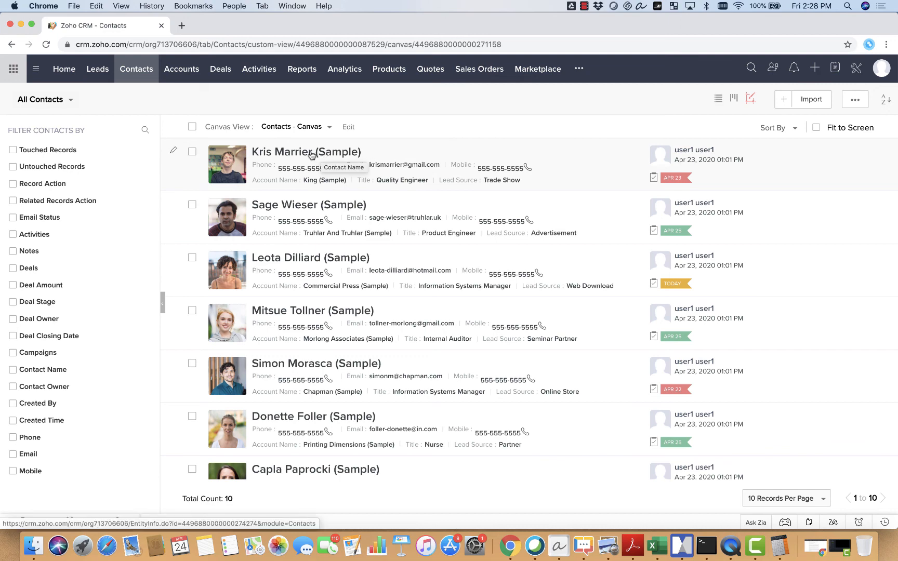
click(312, 155)
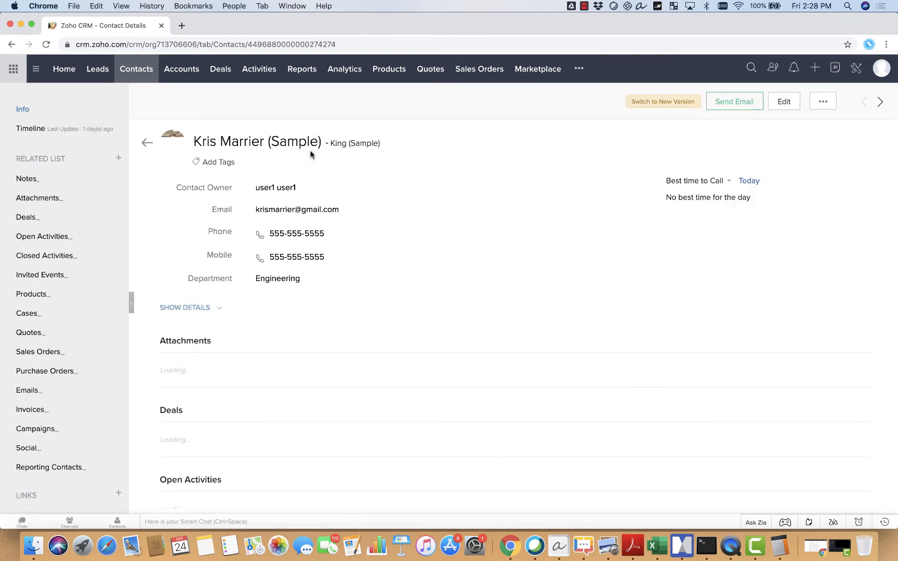
click(90, 217)
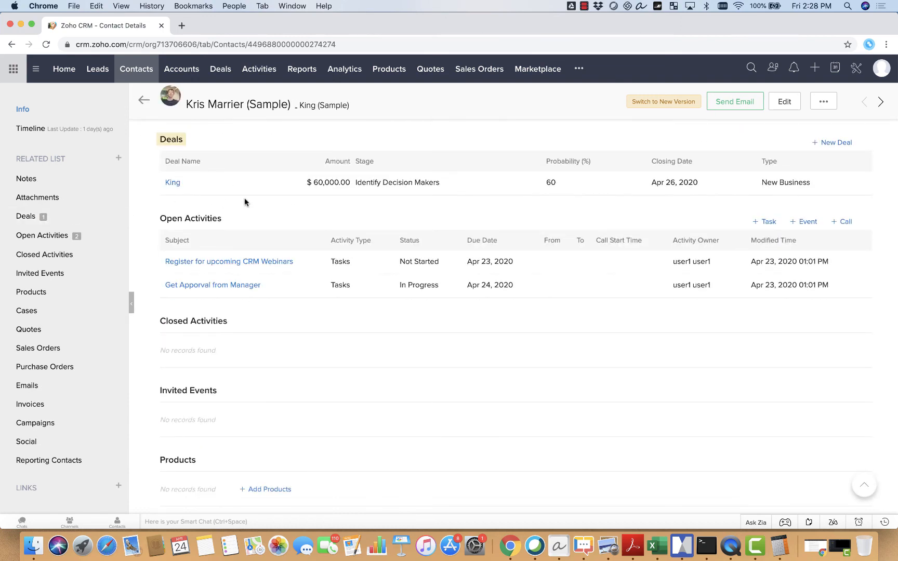
click(171, 184)
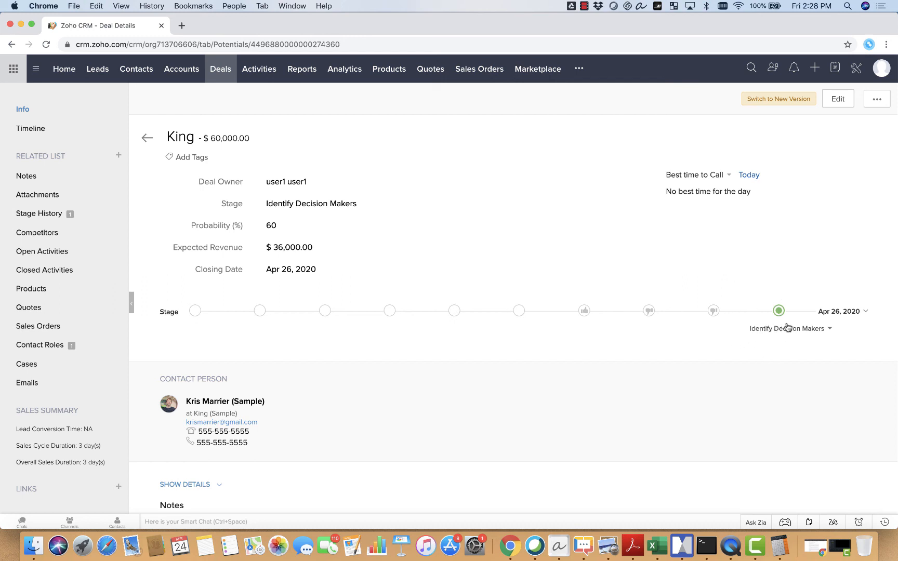
click(453, 313)
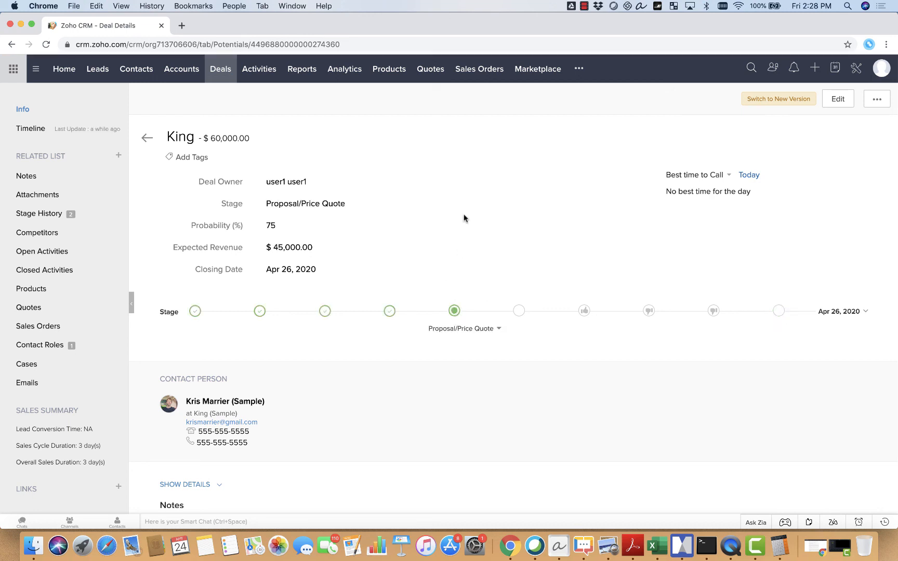
Step: Reload the King deal and examine its open activities for the follow-up task's subject, status, due date and owner
click(47, 45)
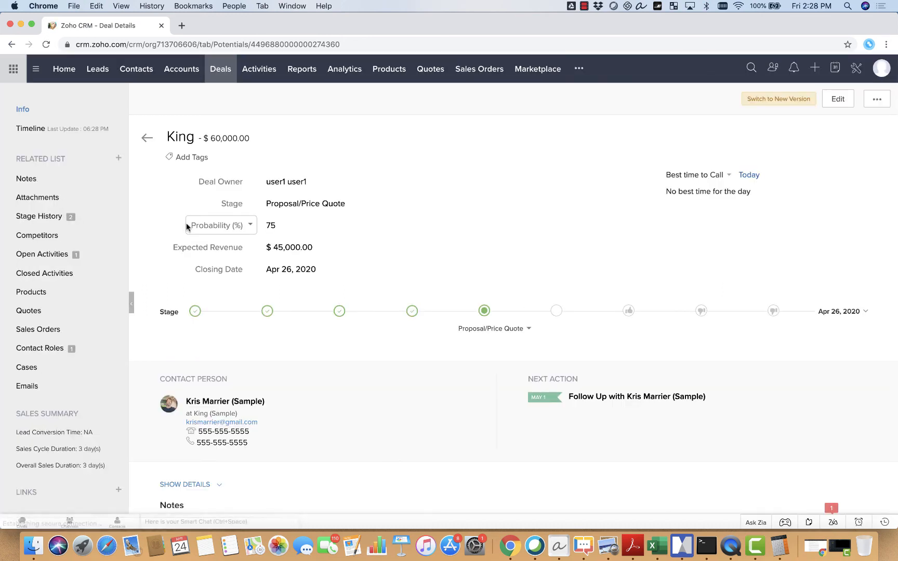
click(50, 255)
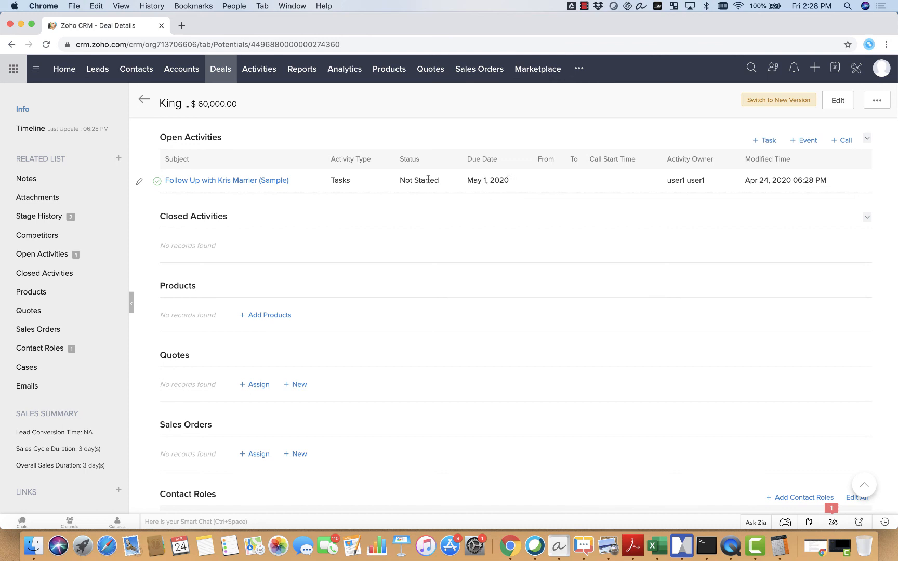
mouse_move(688, 182)
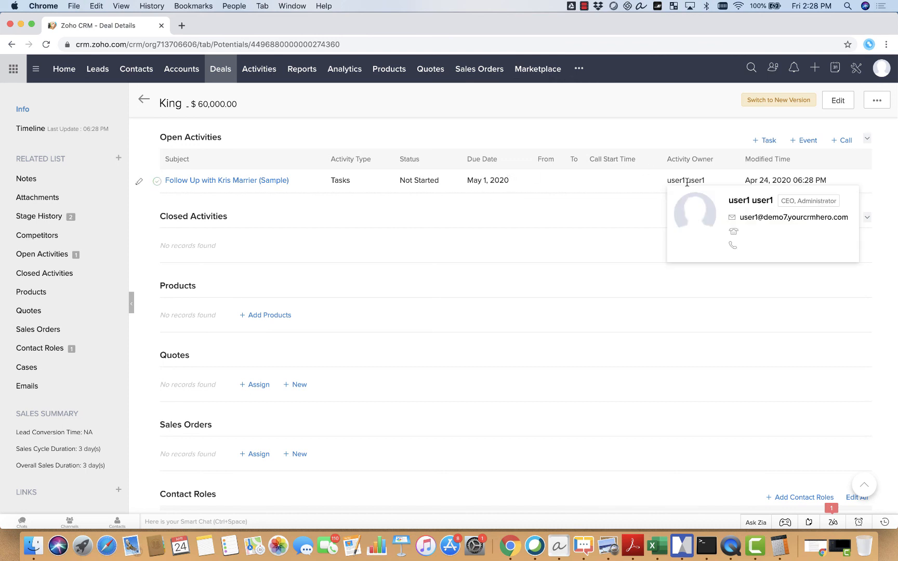